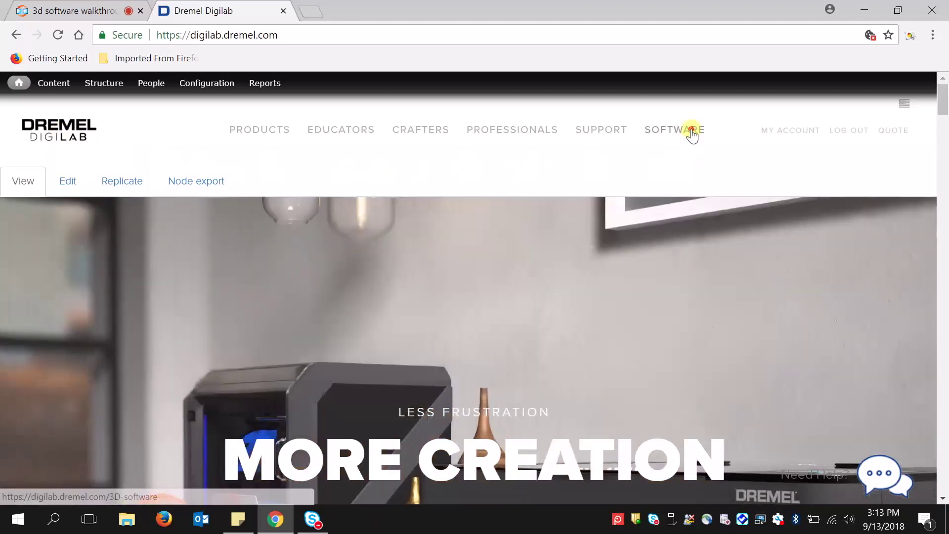
Step: Open Dremel Print Cloud from the 3D software page of the Dremel DigiLab site
click(689, 131)
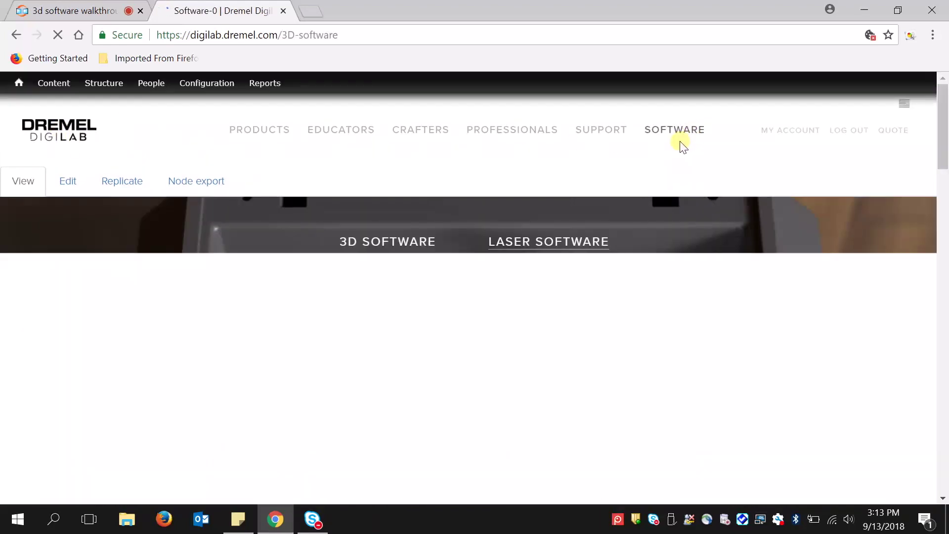
click(402, 234)
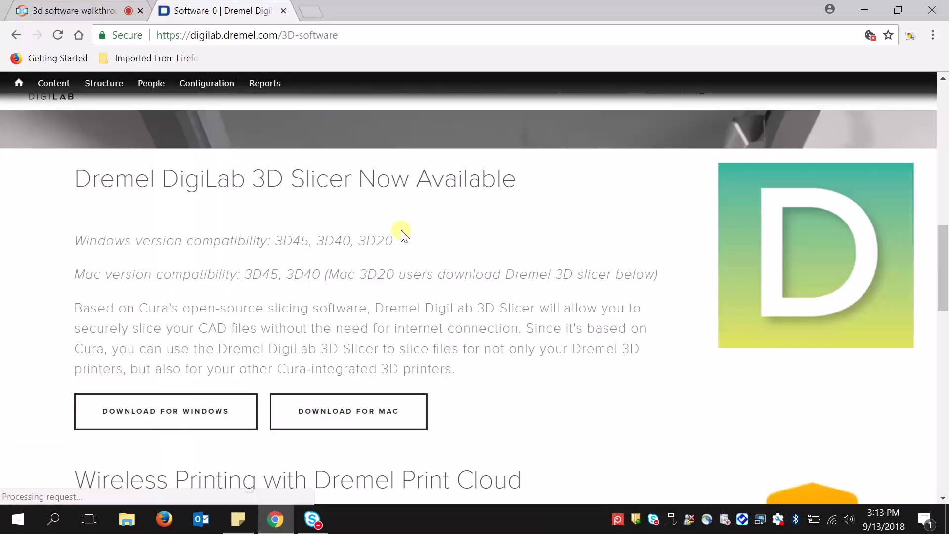
scroll(402, 233, down, 5)
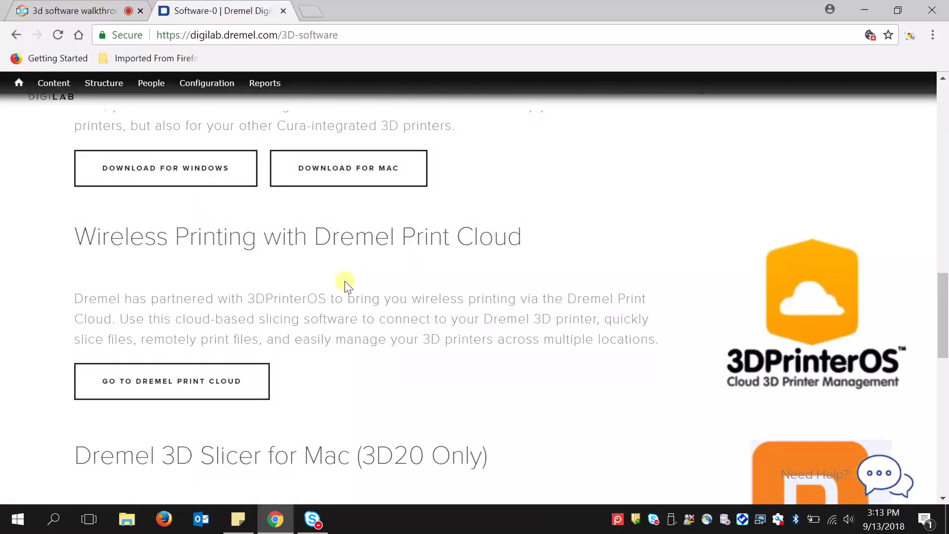
click(189, 388)
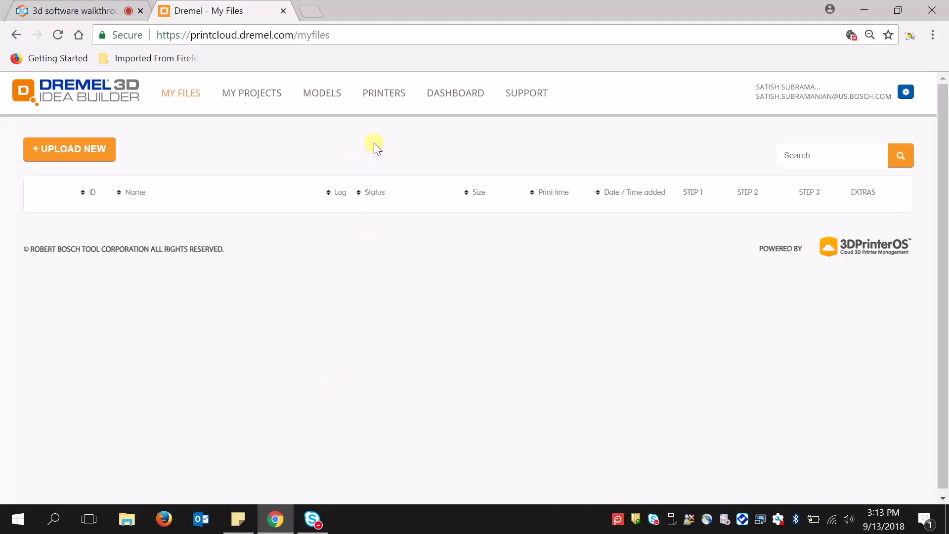
Step: View the registered printers and the registration form for a Dremel 3D40/45 printer, closing the form without registering one
click(385, 99)
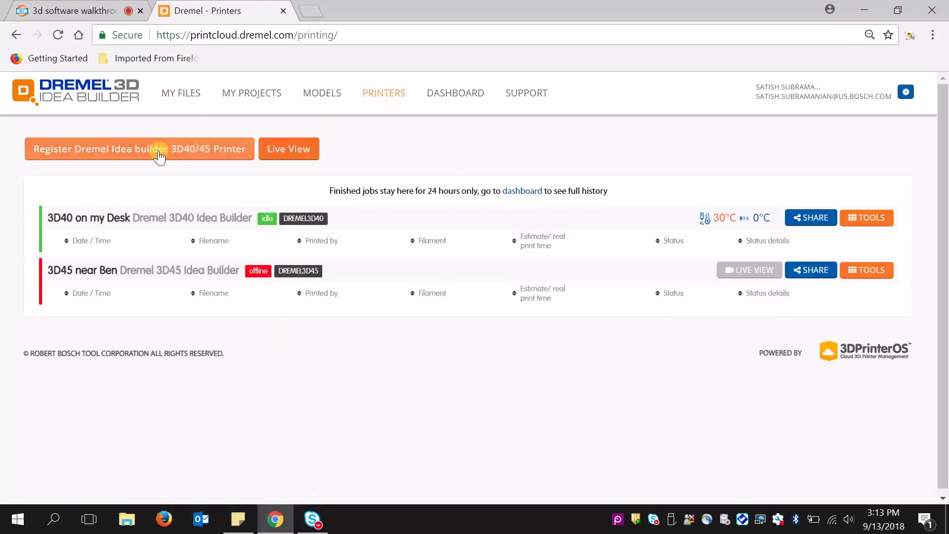
click(159, 154)
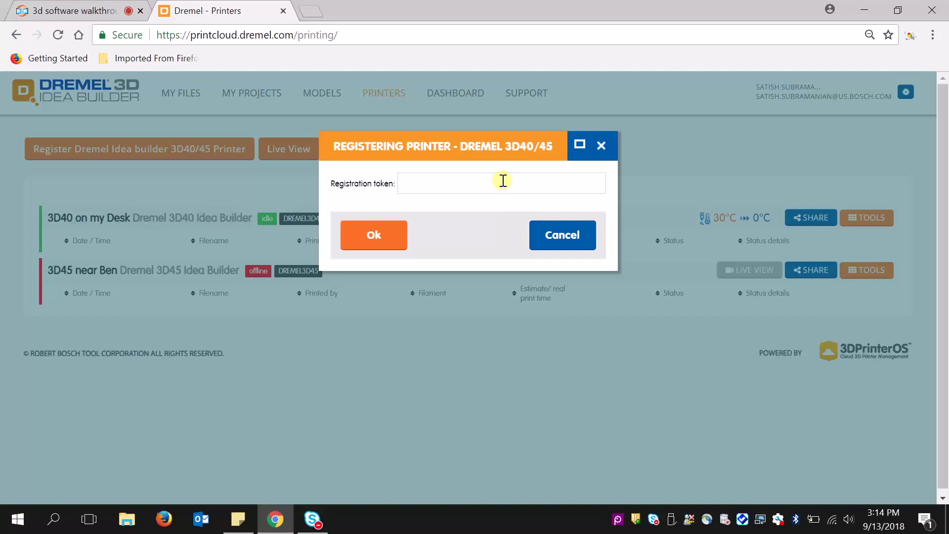
click(607, 146)
click(609, 145)
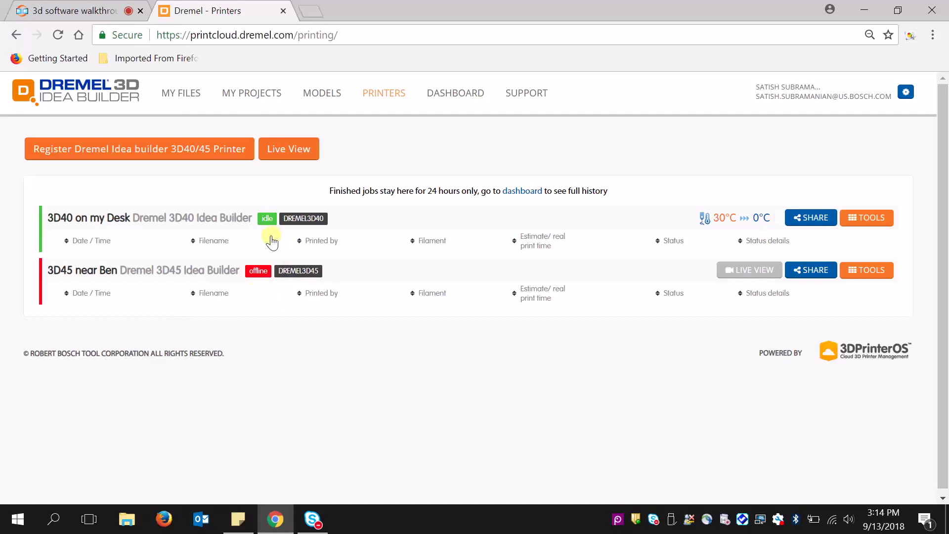
Step: Upload Hex_Vase.stl from the webinar folder on the Desktop as a single file and save it to My Files
click(179, 94)
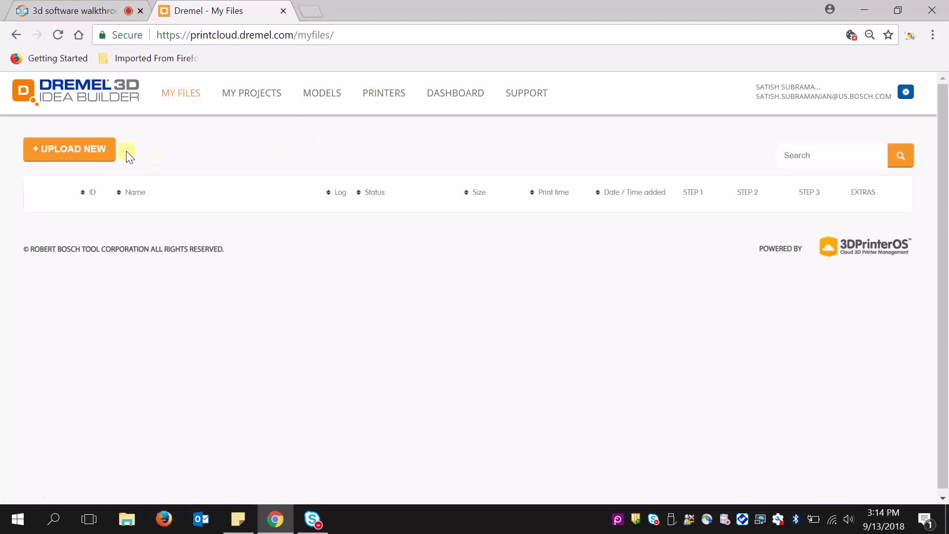
click(75, 148)
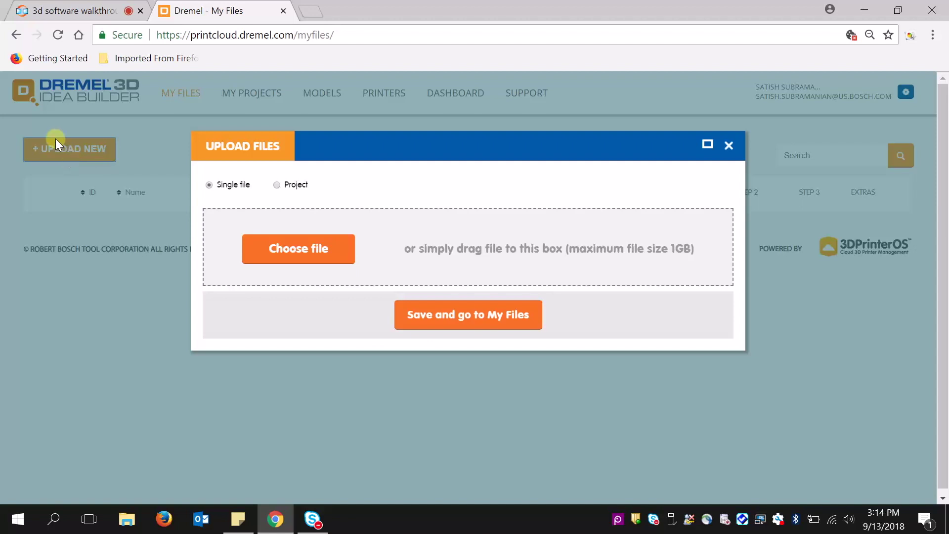
click(127, 520)
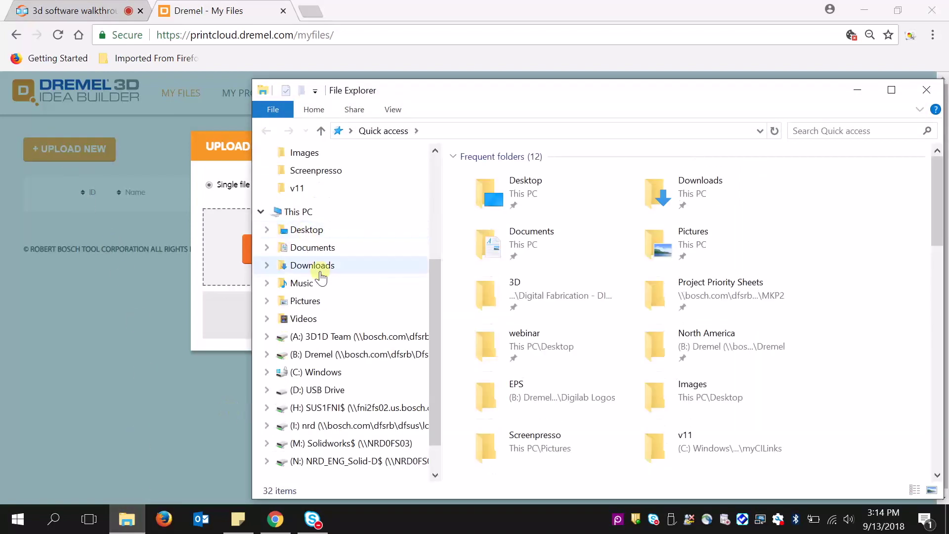
click(312, 295)
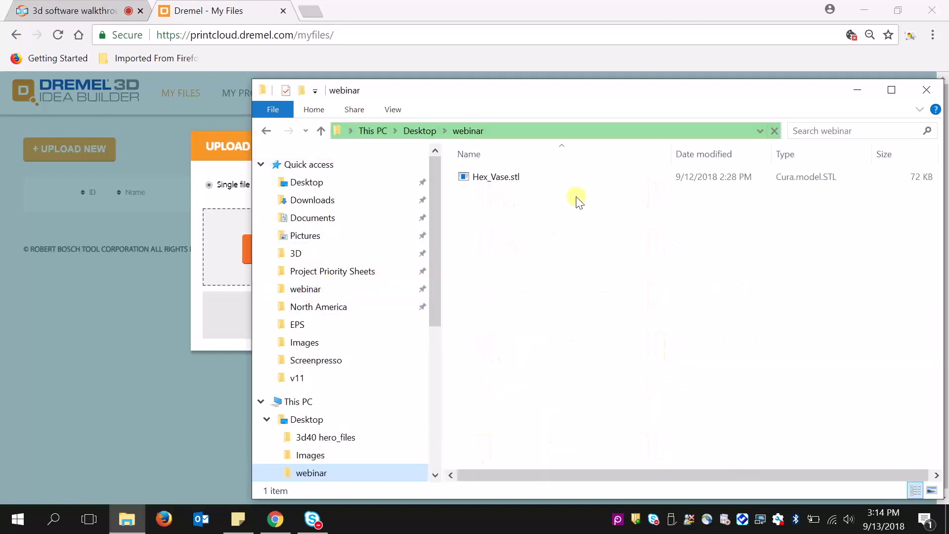
drag(514, 174, 227, 254)
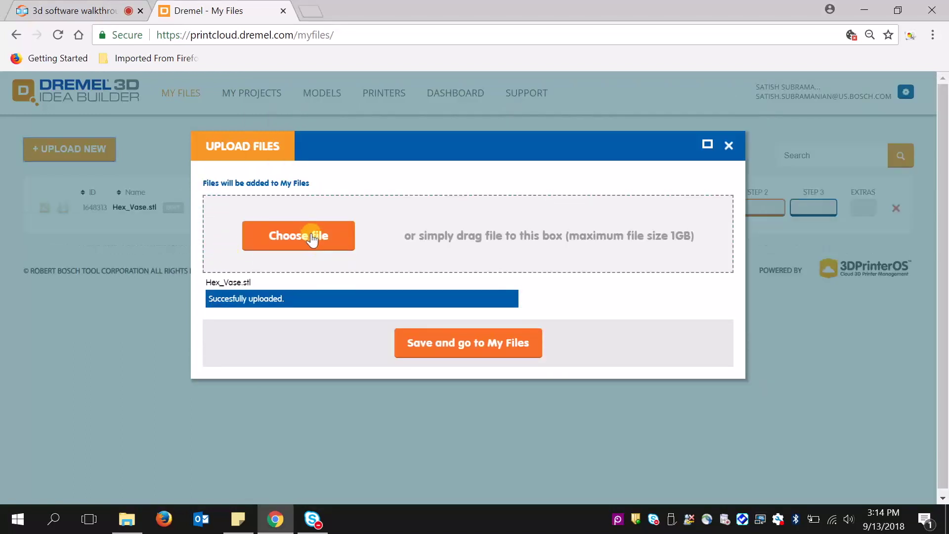
click(432, 346)
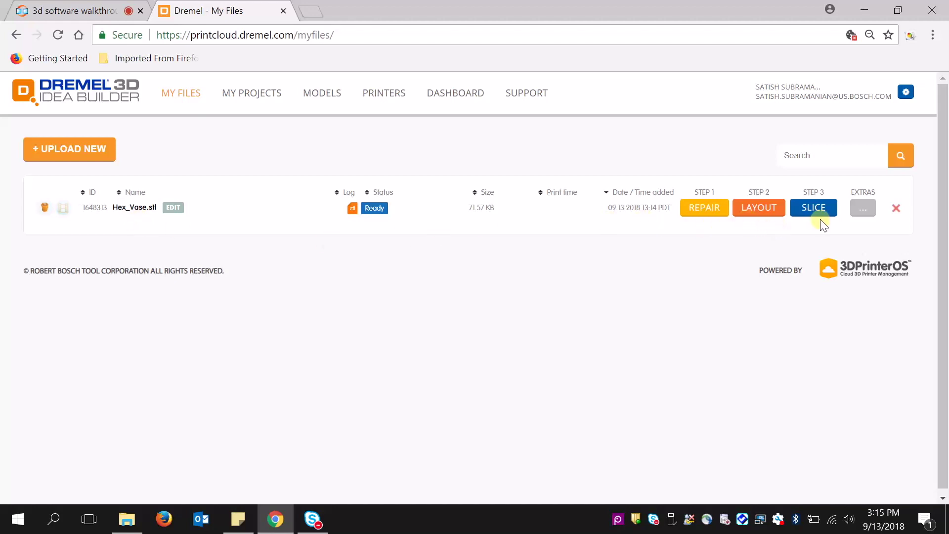
Step: Repair Hex_Vase.stl with Magic Fix, optimized for the Dremel 3D40 Idea Builder with centering, rotation and auto-resize enabled
click(712, 209)
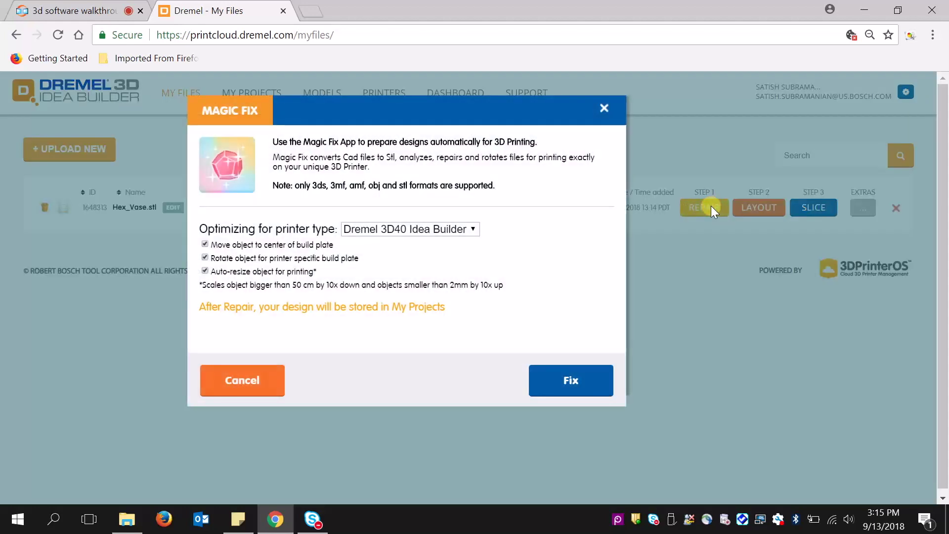
click(428, 228)
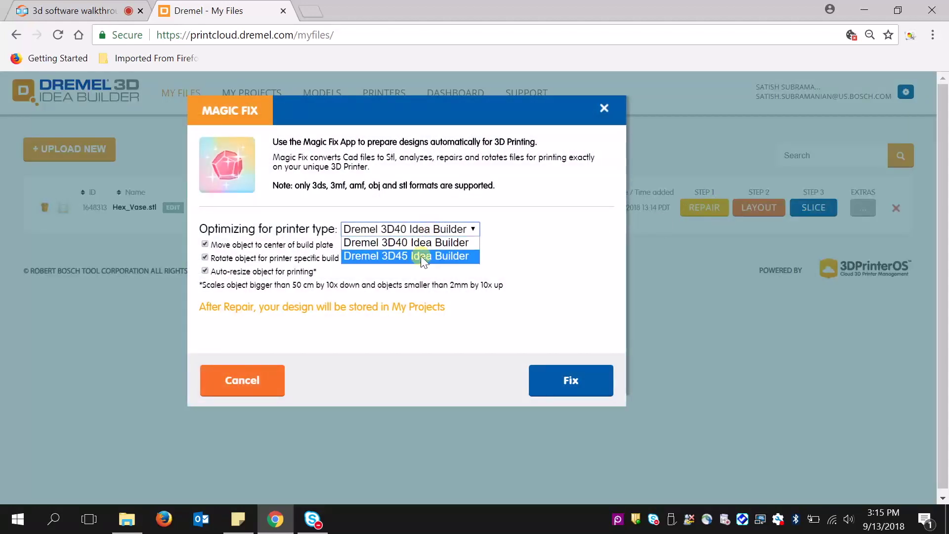
click(399, 243)
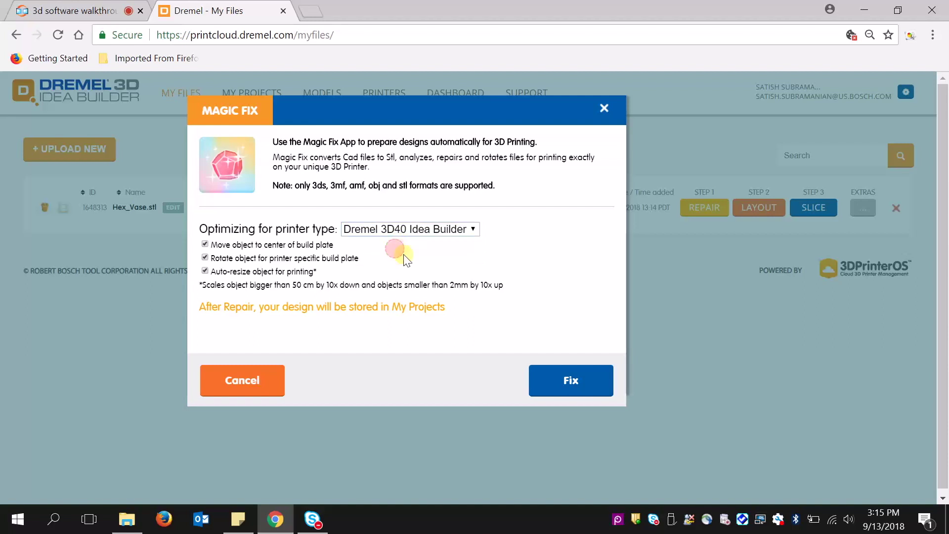
click(553, 371)
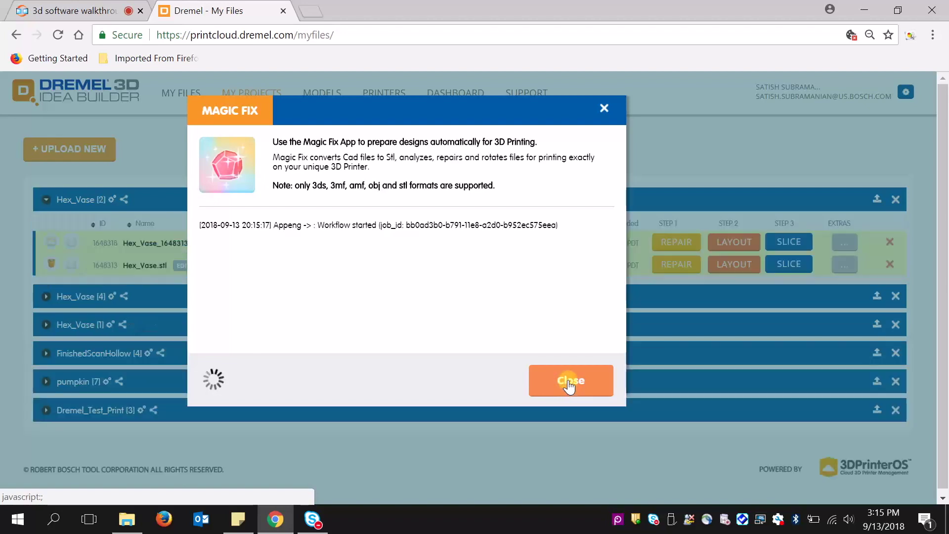
click(568, 383)
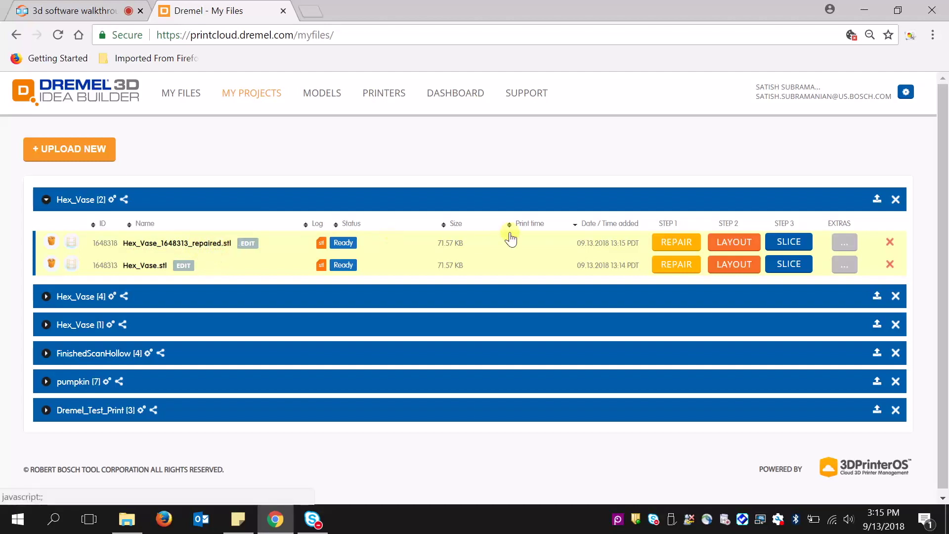
Step: Open the repaired Hex_Vase file in the layout editor and inspect the vase on the build plate from several angles
click(726, 244)
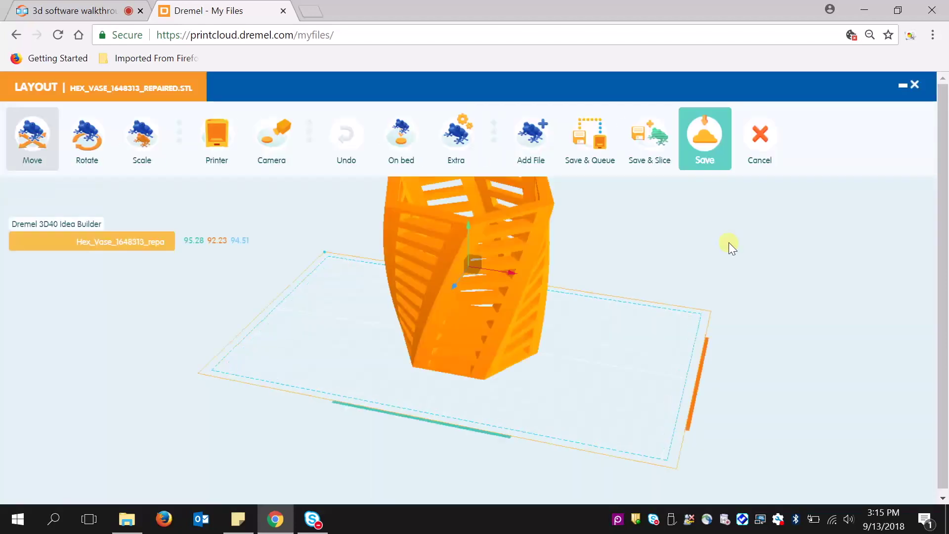
drag(471, 414, 491, 351)
scroll(491, 349, down, 3)
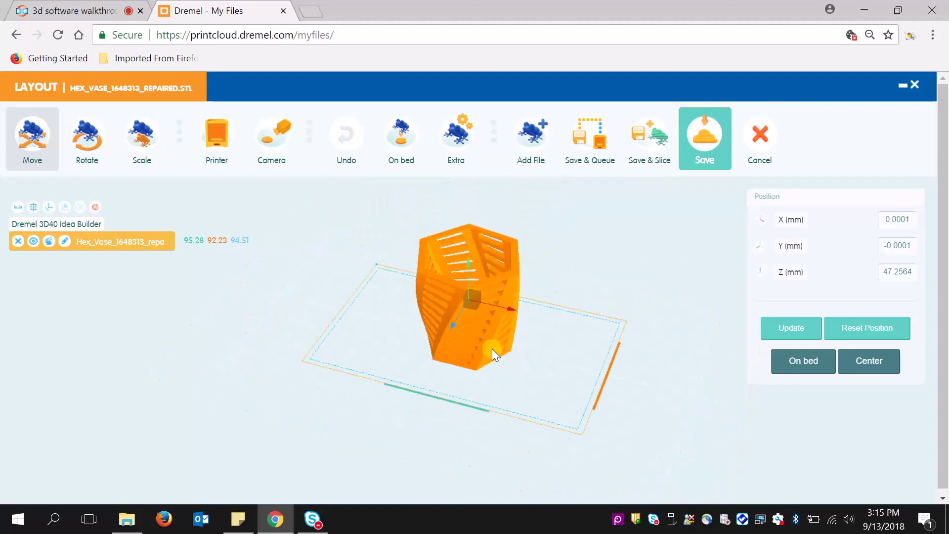
scroll(491, 349, up, 2)
scroll(491, 348, down, 3)
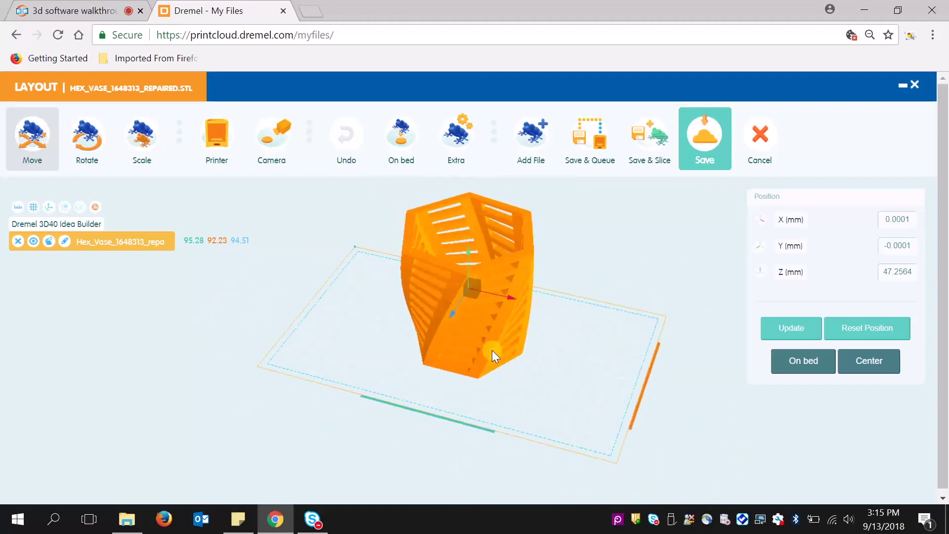
scroll(496, 345, up, 3)
scroll(497, 345, down, 4)
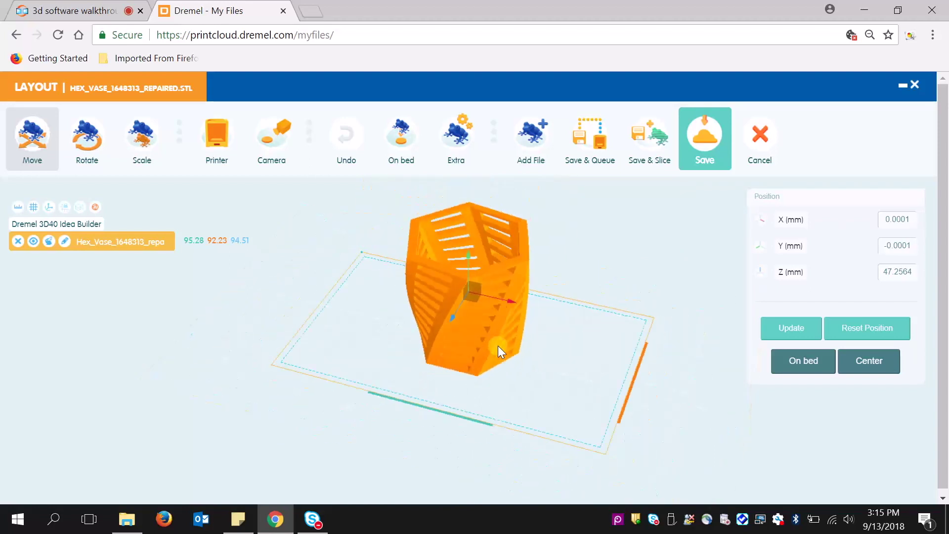
scroll(498, 346, up, 2)
drag(498, 346, 538, 402)
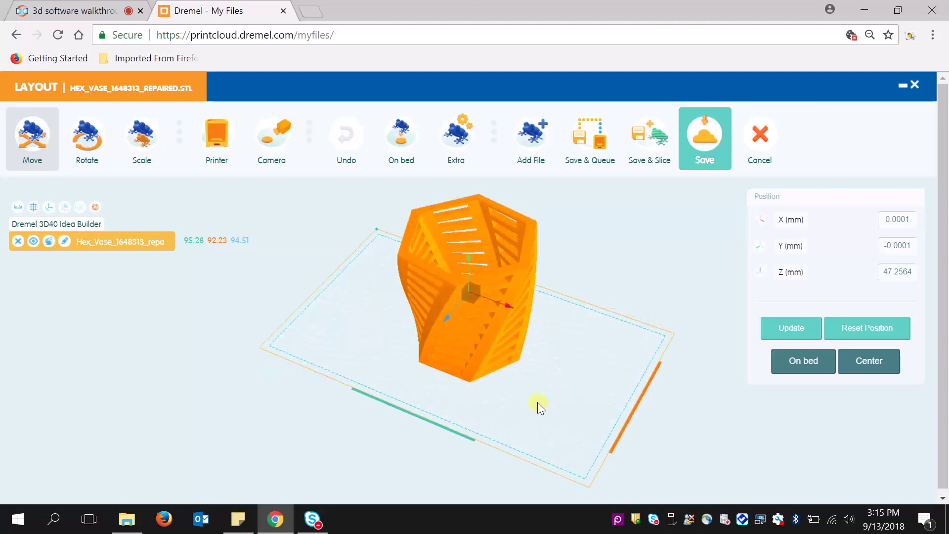
drag(551, 369, 433, 356)
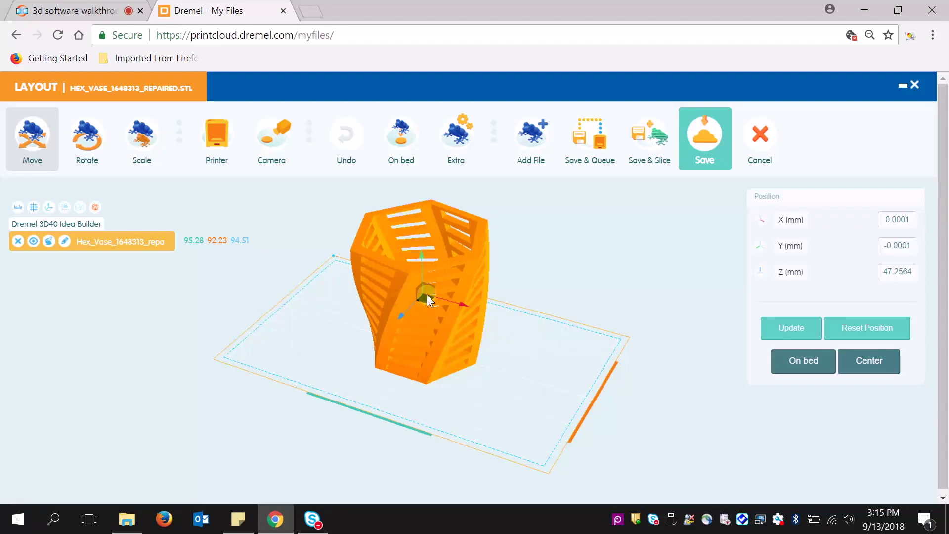
Step: Move the vase off the plate's center to about X 17 mm, Y -20 mm and scale it uniformly to 50%
mouse_move(427, 297)
mouse_down()
mouse_move(499, 292)
mouse_move(381, 289)
mouse_move(451, 322)
mouse_move(422, 298)
mouse_move(437, 318)
mouse_move(410, 302)
mouse_move(413, 379)
mouse_move(404, 328)
mouse_move(432, 292)
mouse_move(418, 289)
mouse_up()
click(84, 136)
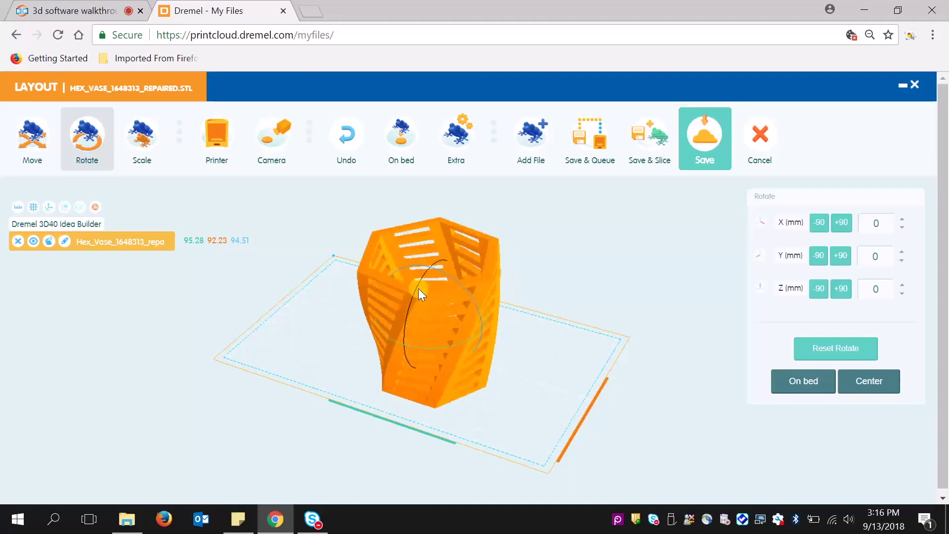
click(142, 136)
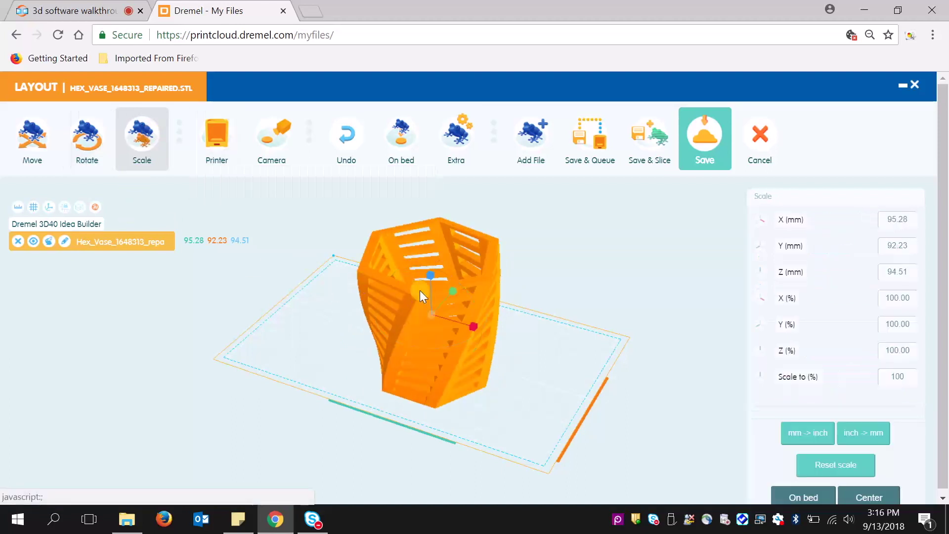
double_click(904, 376)
text(50)
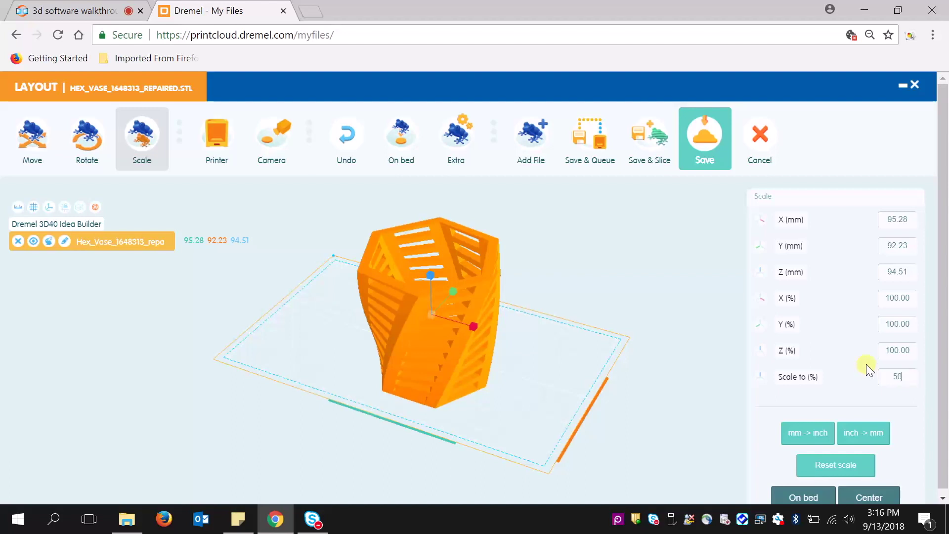
key(Return)
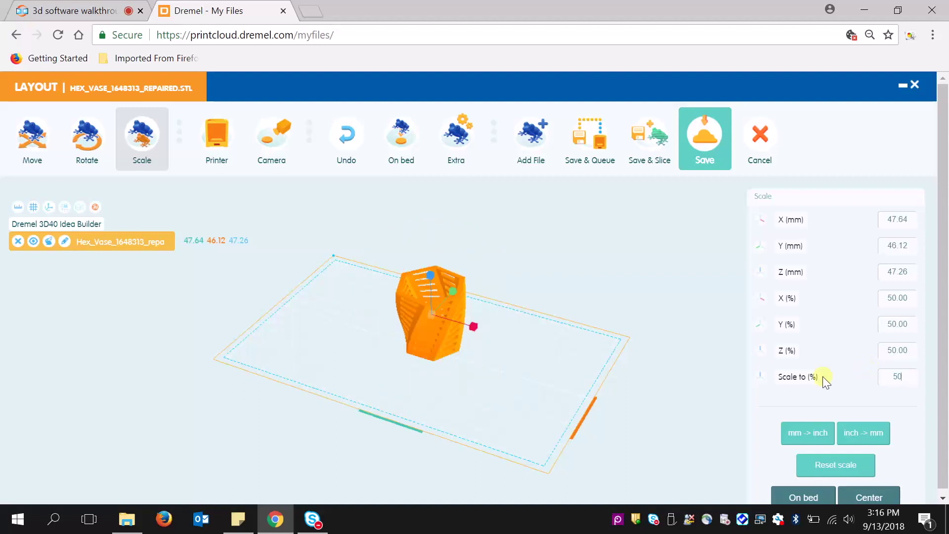
Step: Set the scaled vase down on the bed and move it near the plate's center, at about X -4 mm, Y -4 mm
drag(493, 419, 451, 357)
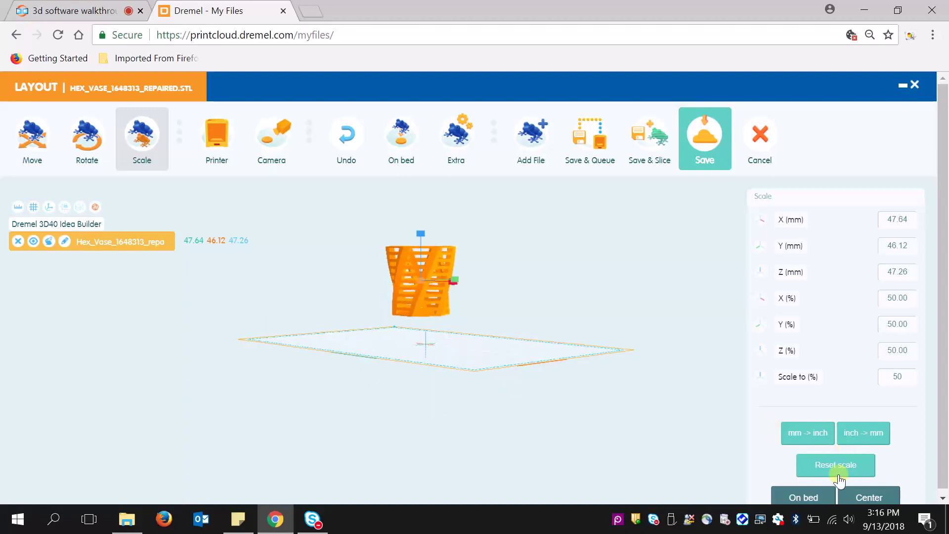
click(803, 496)
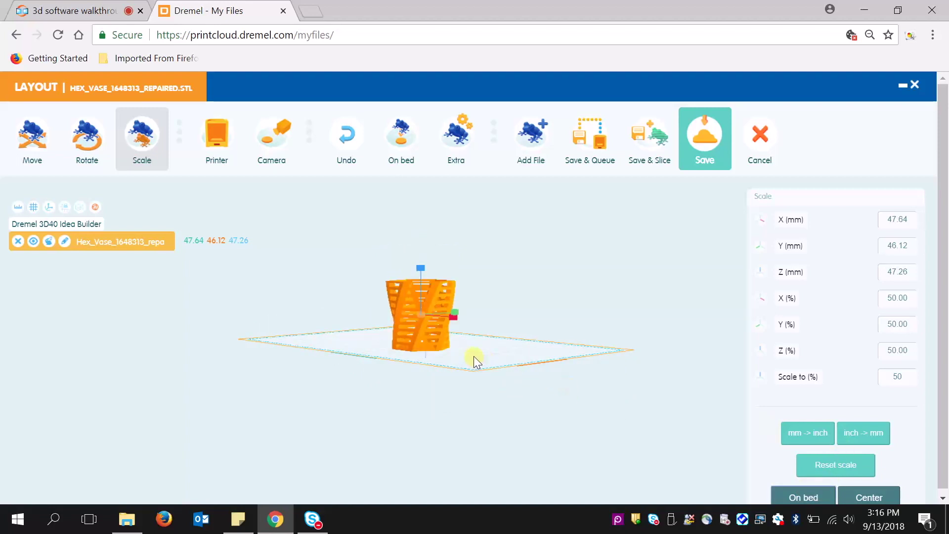
drag(474, 356, 500, 456)
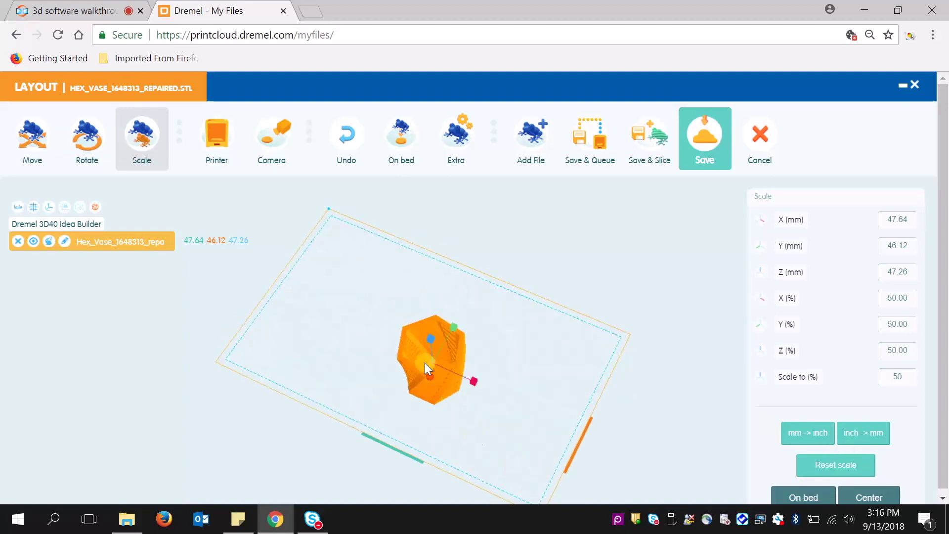
click(32, 138)
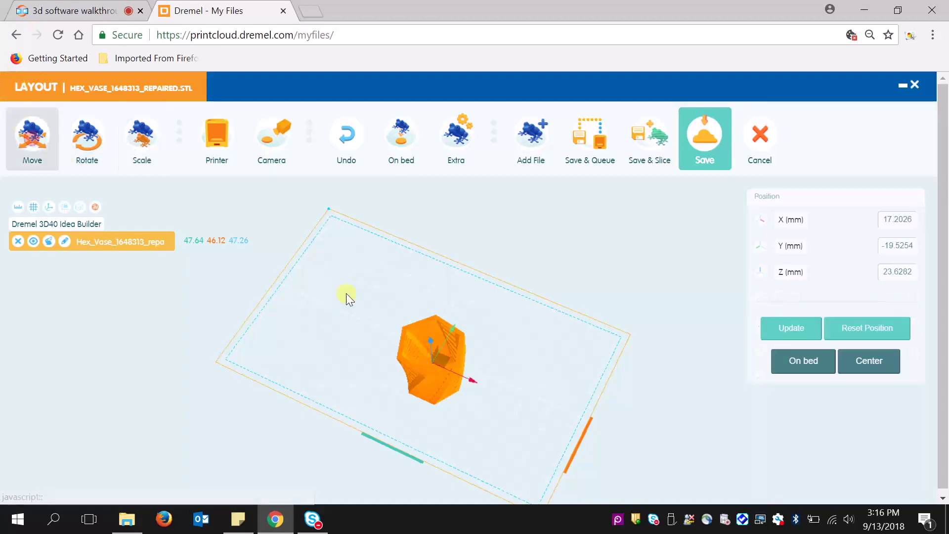
drag(444, 359, 428, 330)
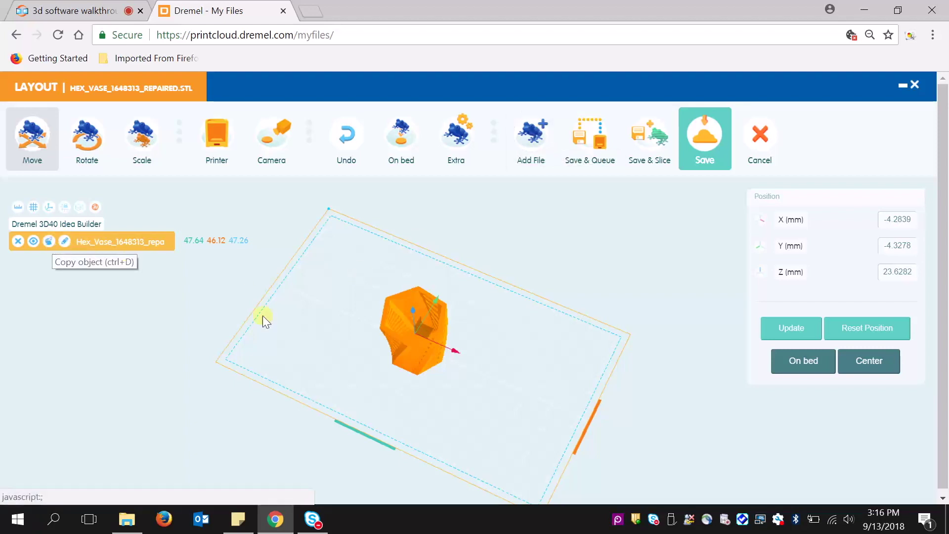
Step: Duplicate the scaled vase on the build plate and delete the duplicate
click(48, 241)
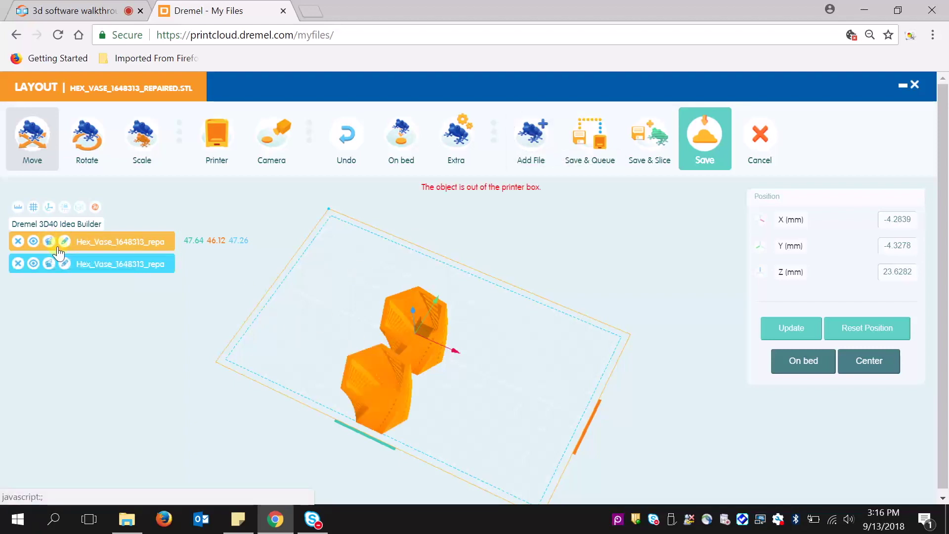
click(394, 405)
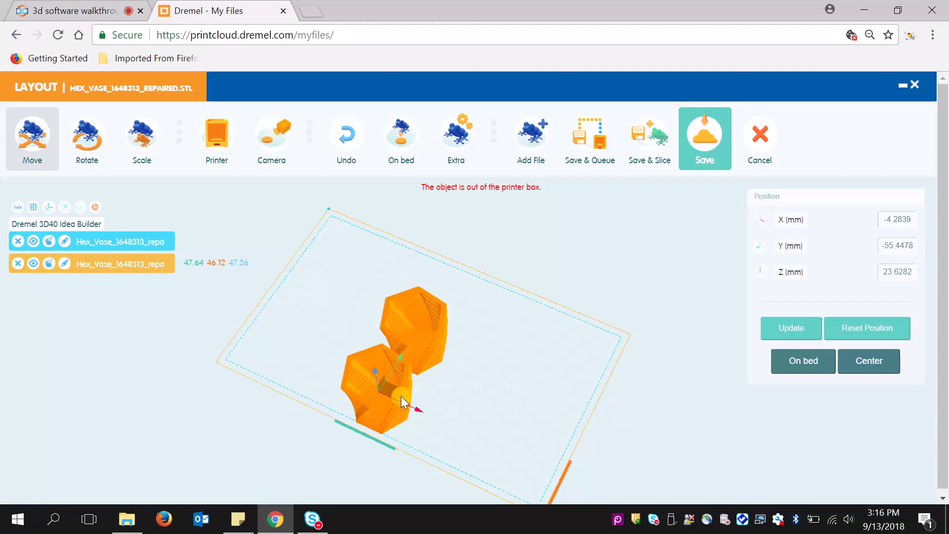
click(18, 264)
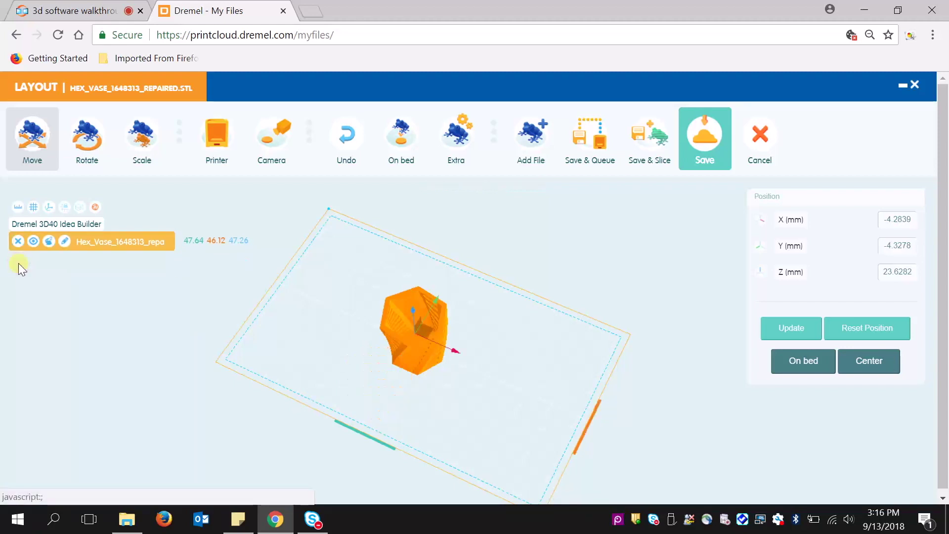
Step: Save the single-vase layout for slicing and open the slicer settings for the saved file
mouse_move(567, 417)
mouse_down()
mouse_move(546, 387)
mouse_move(556, 345)
mouse_move(570, 351)
mouse_up()
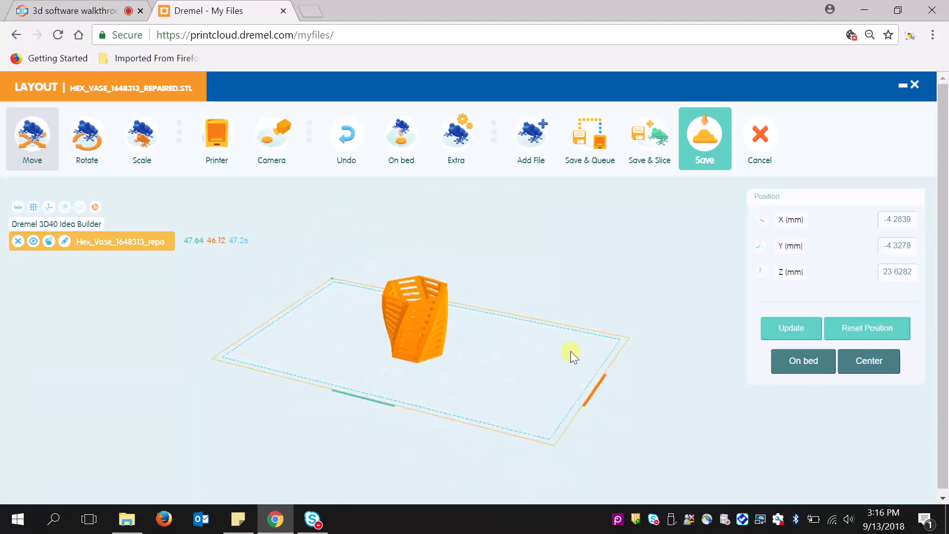
click(657, 157)
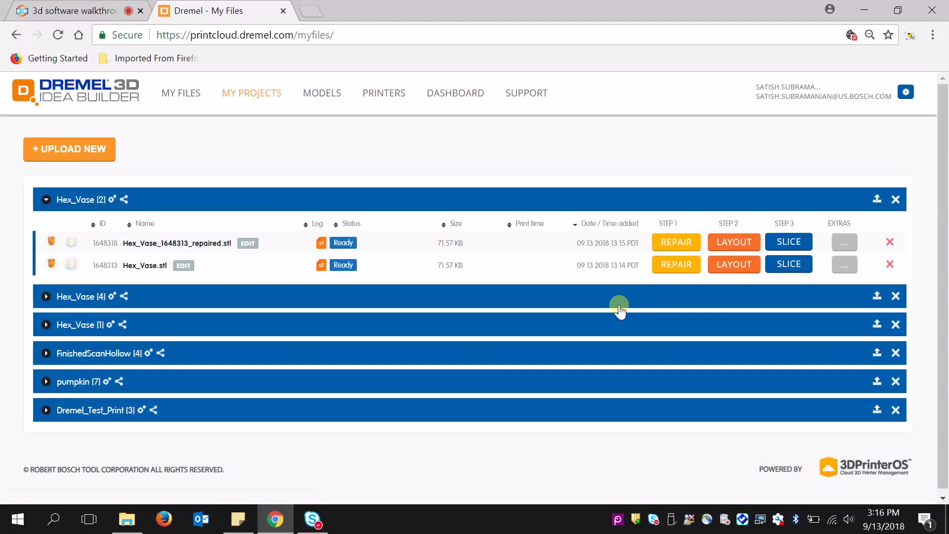
click(797, 239)
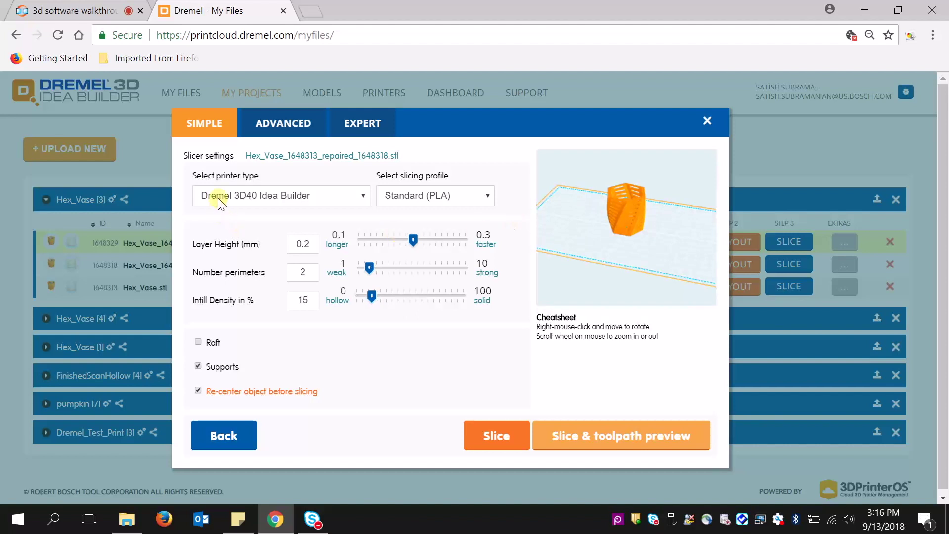
Step: Try the Best (PLA) and Draft (PLA) slicing profiles to compare their layer height, perimeters and infill density
click(422, 197)
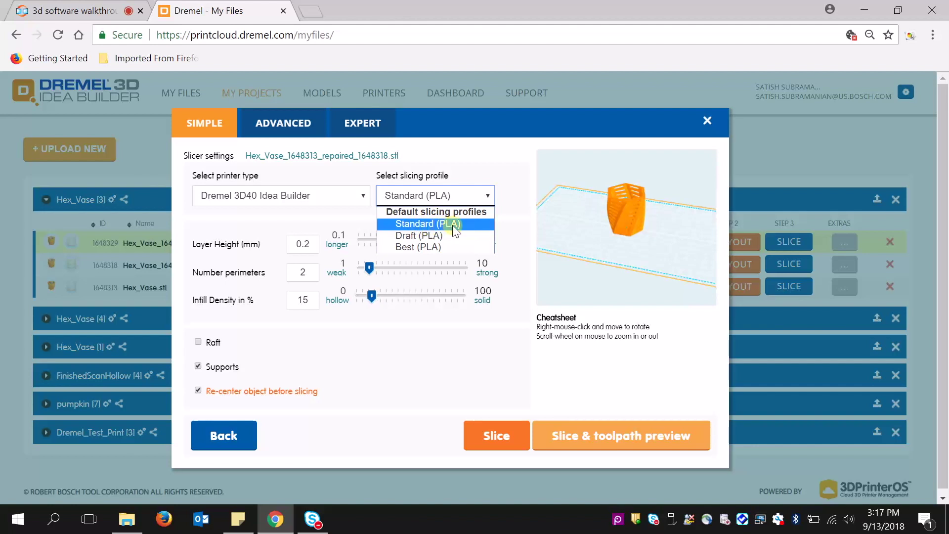
click(437, 248)
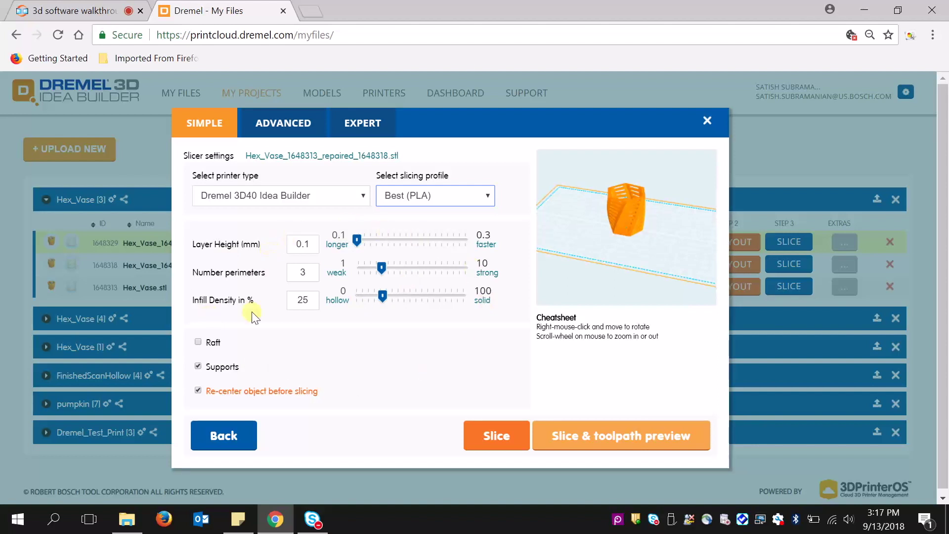
click(397, 198)
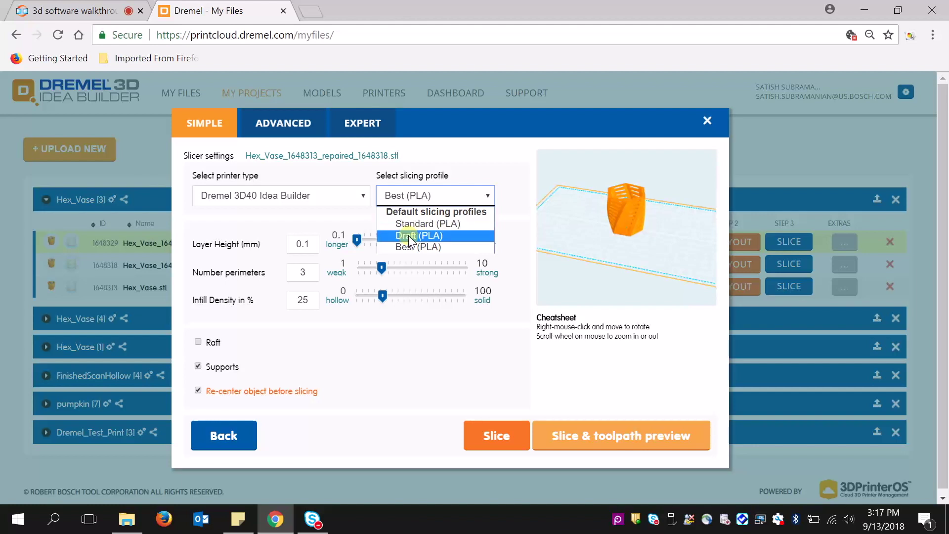
click(410, 235)
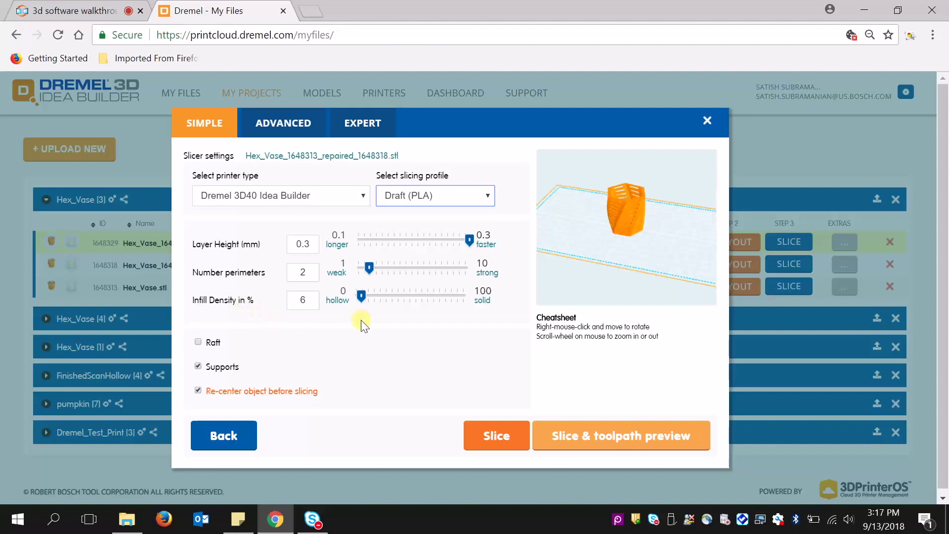
Step: Select the Best (PLA) slicing profile with a 0.1 mm layer height and turn off supports
click(437, 194)
click(426, 244)
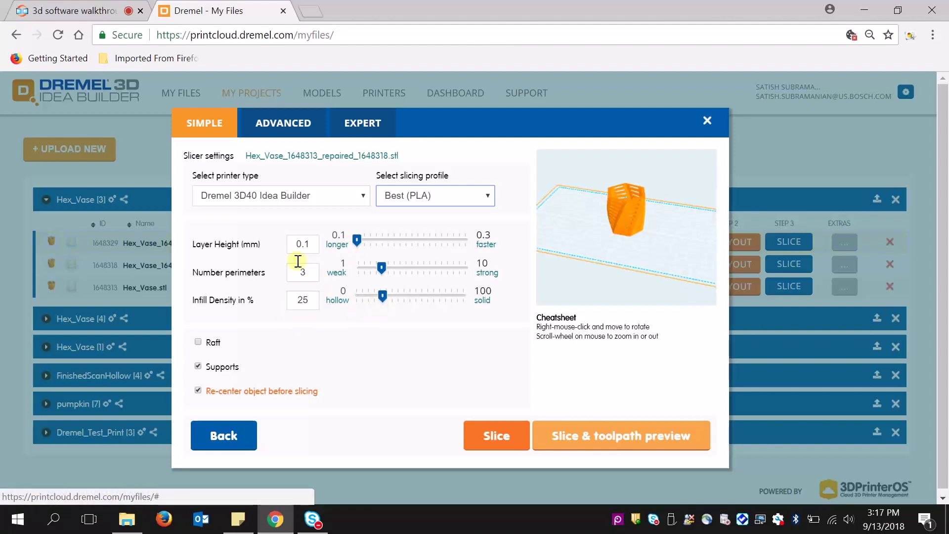
drag(358, 241, 418, 242)
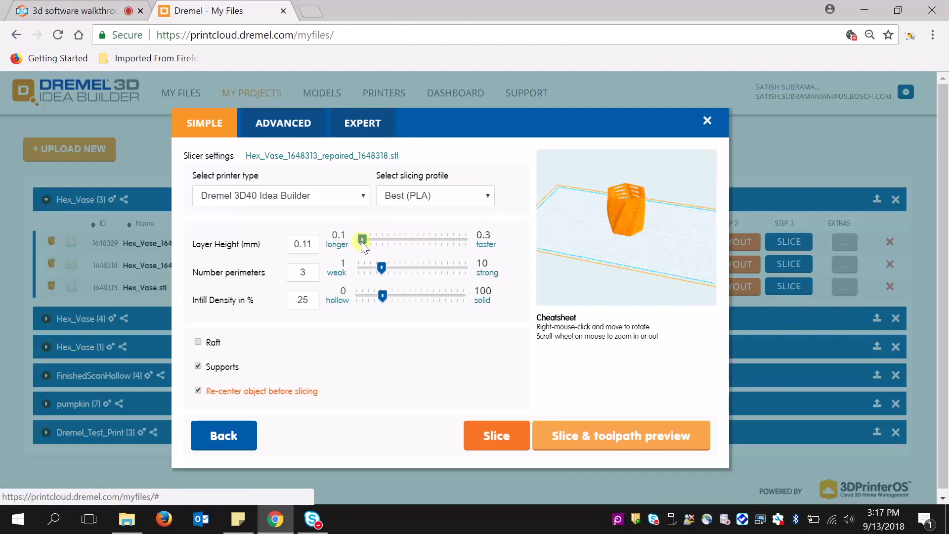
drag(360, 241, 360, 241)
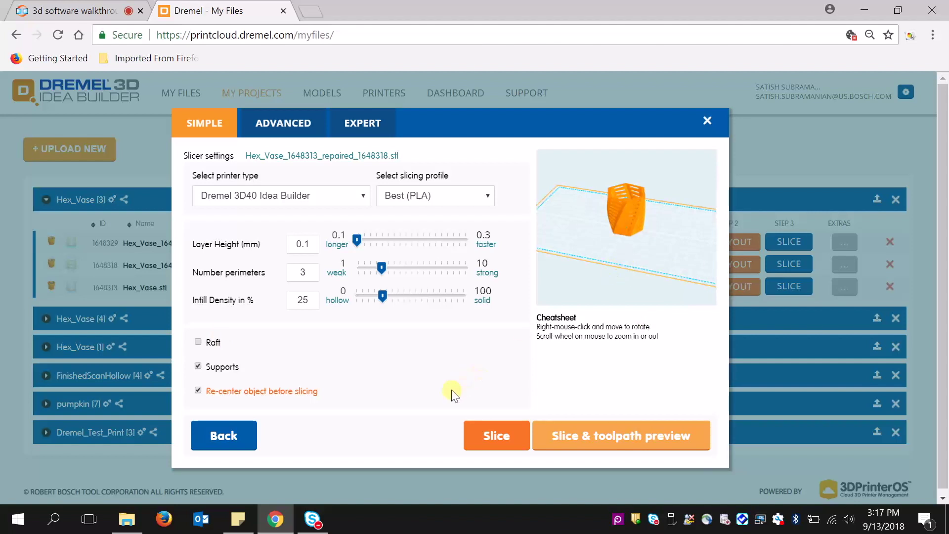
click(198, 366)
click(198, 366)
click(197, 367)
Step: Review the advanced slicer settings, return to the simple settings and slice the vase
click(275, 127)
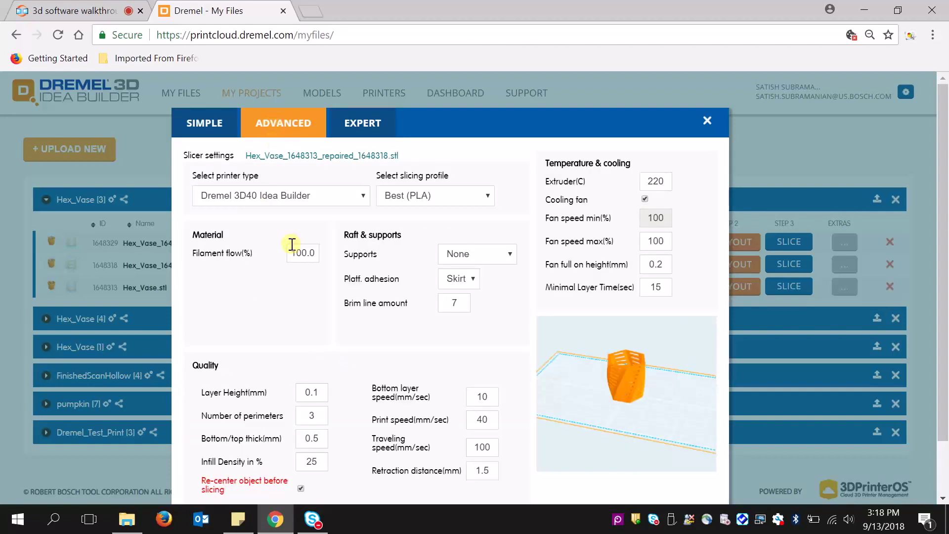
scroll(291, 244, down, 1)
scroll(290, 244, up, 1)
click(211, 125)
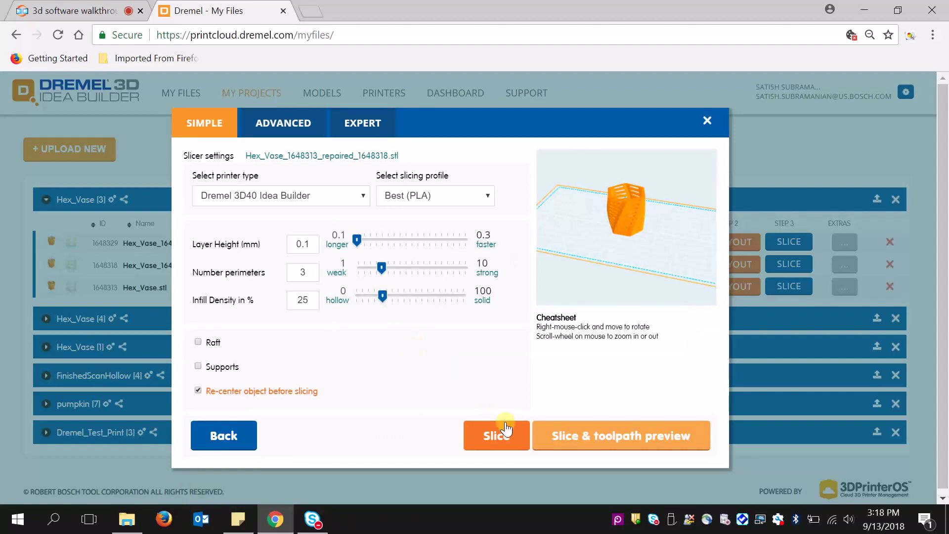
click(505, 428)
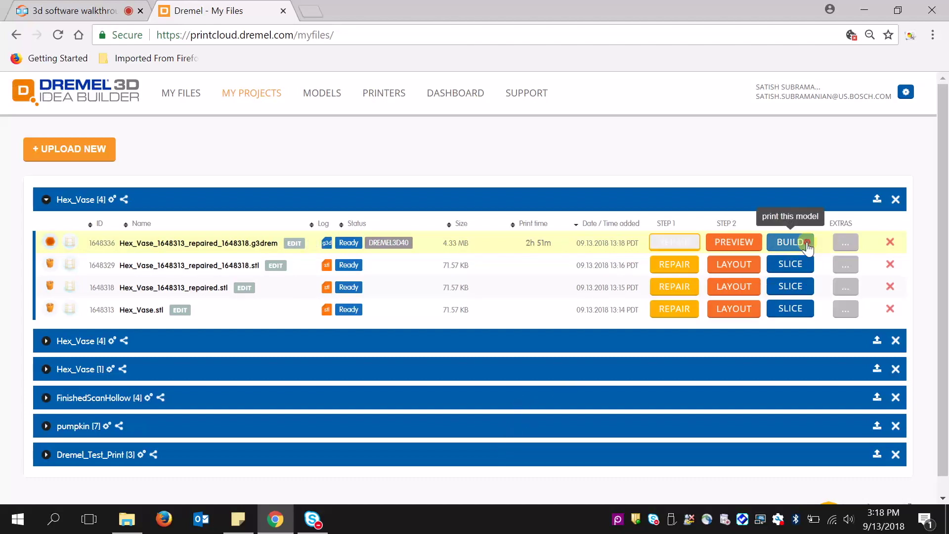
Step: Print the sliced Hex_Vase file on the "3D40 on my Desk" printer, continue the job in the background and open the printers overview
click(806, 243)
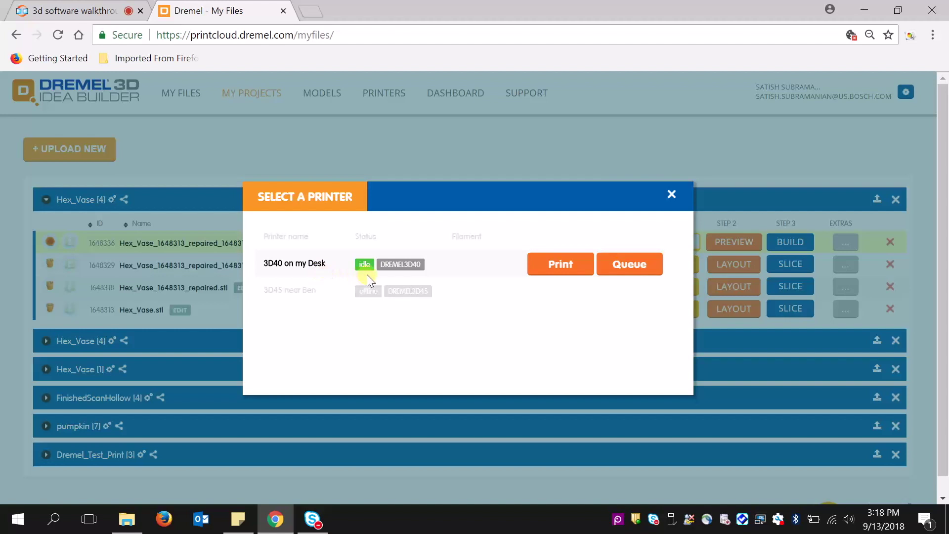
click(555, 263)
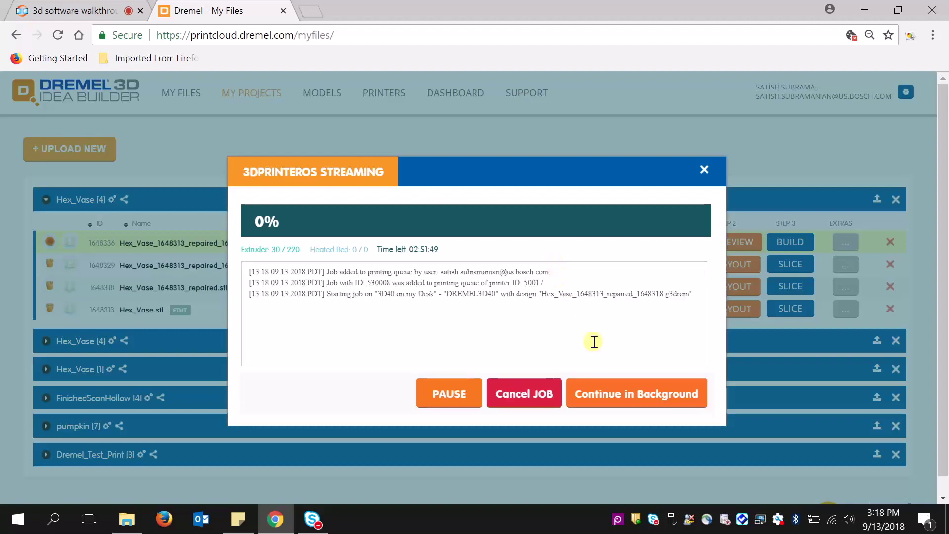
click(627, 401)
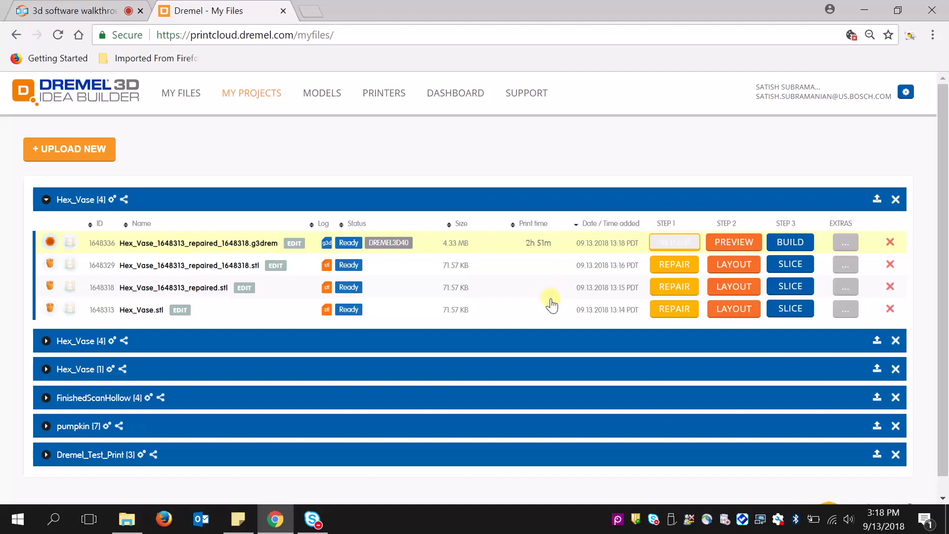
click(386, 99)
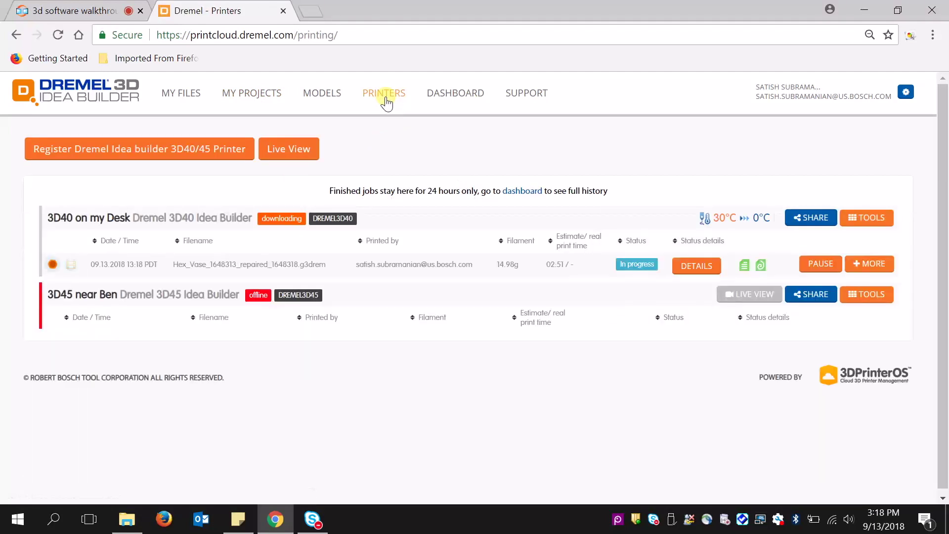